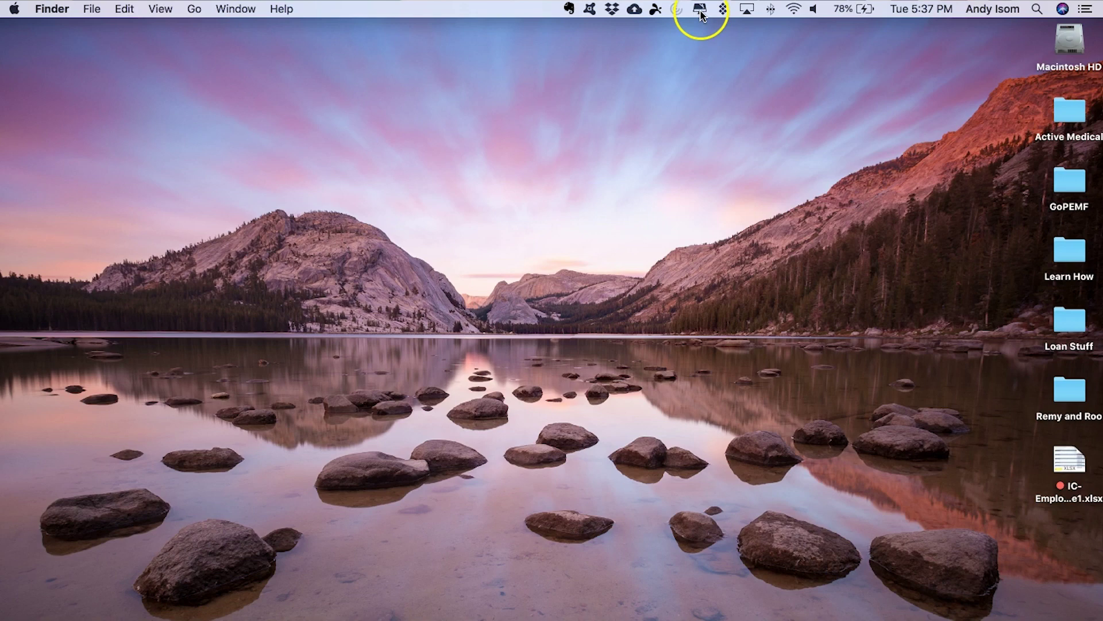
- Show CleanMyMac's menu-bar summary of disk space, memory, battery and trash
click(701, 12)
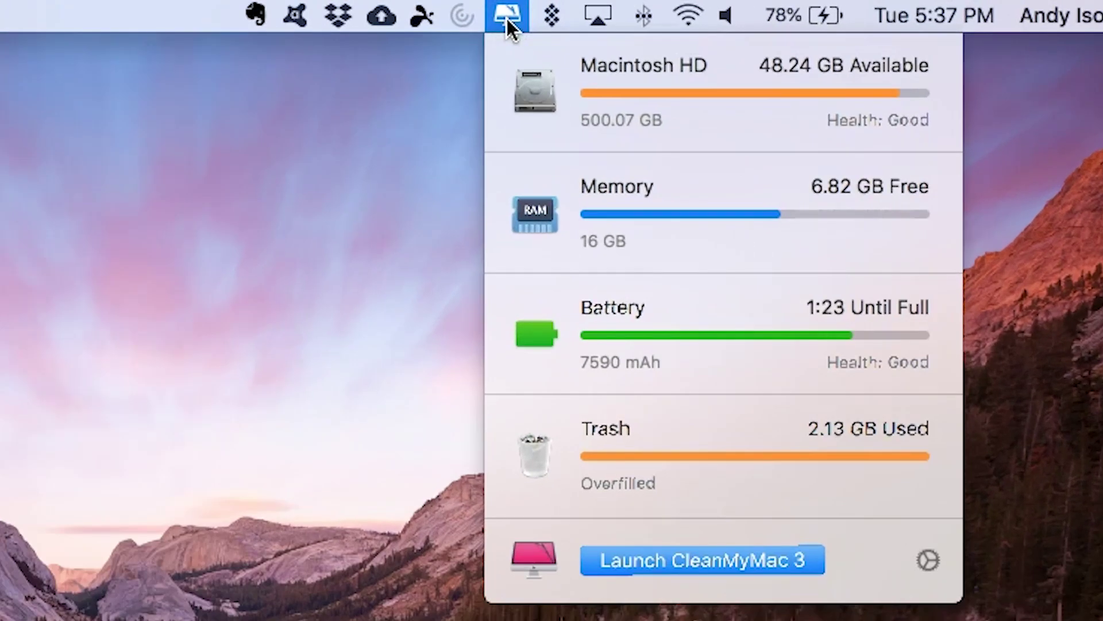
- Launch CleanMyMac 3 from the menu-bar dropdown and go to Large & Old Files for the home folder
click(713, 564)
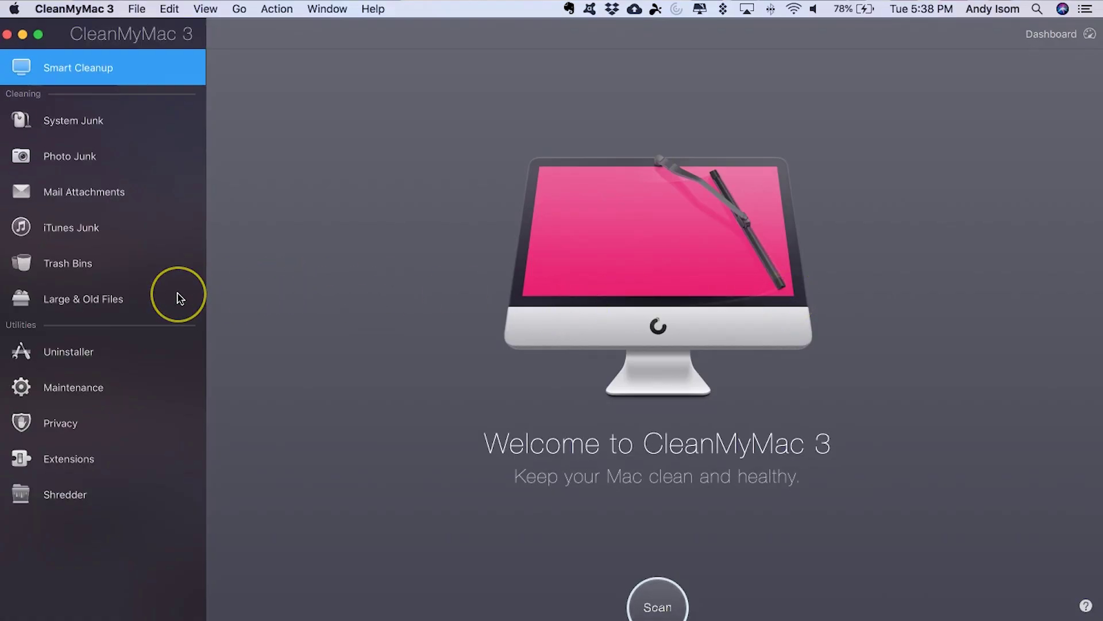
click(79, 304)
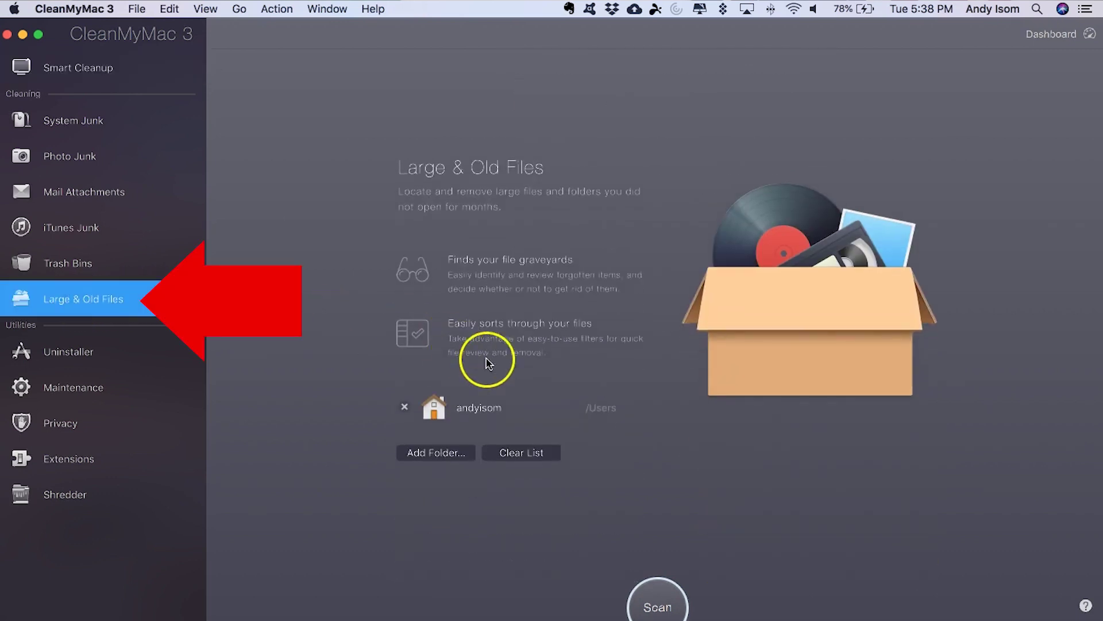
- Run the Large & Old Files scan, dismissing the update prompt, until 226.39 GB is found
click(655, 600)
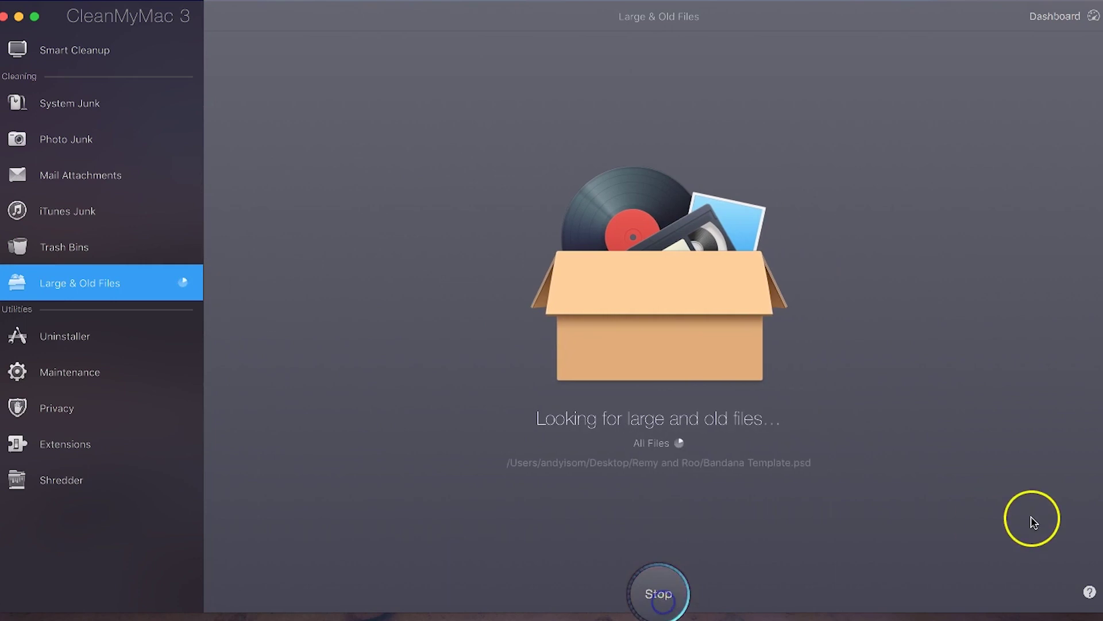
click(1034, 523)
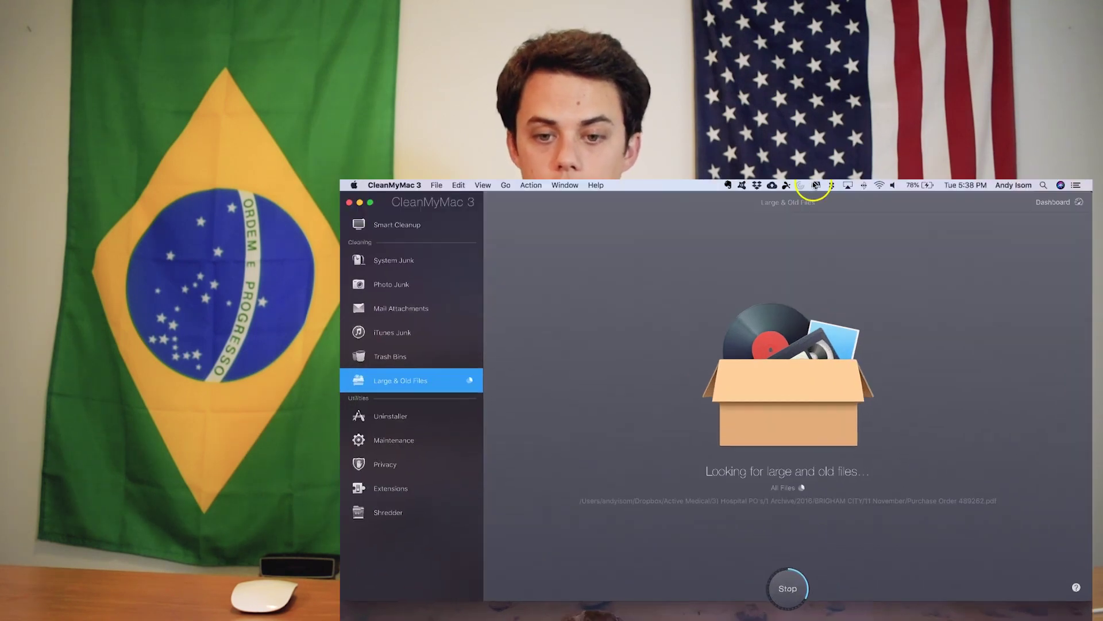
click(932, 361)
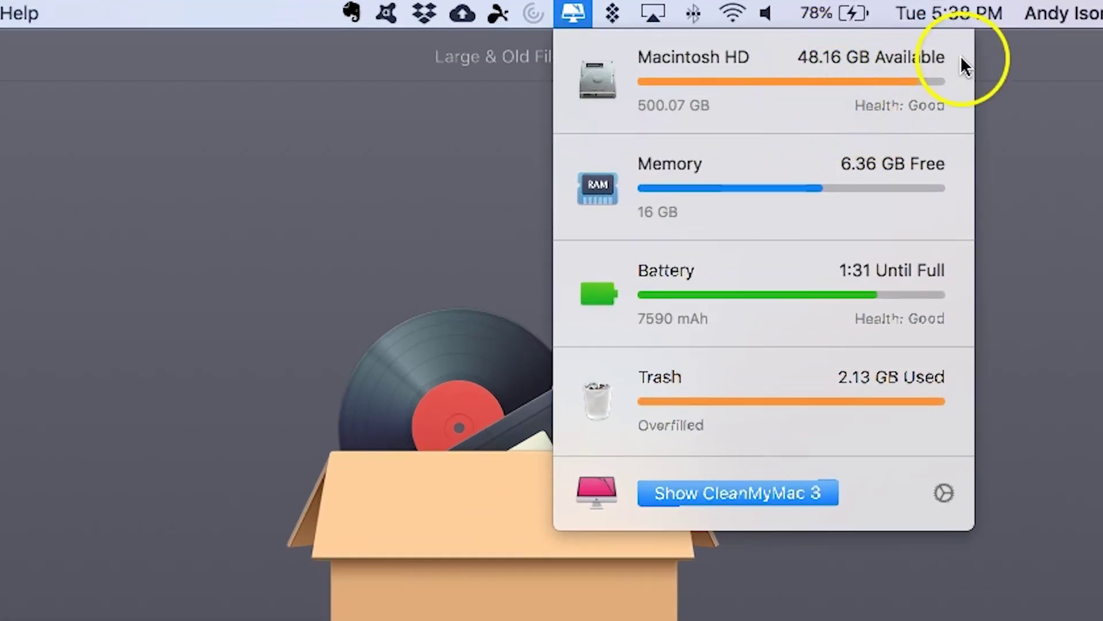
click(993, 63)
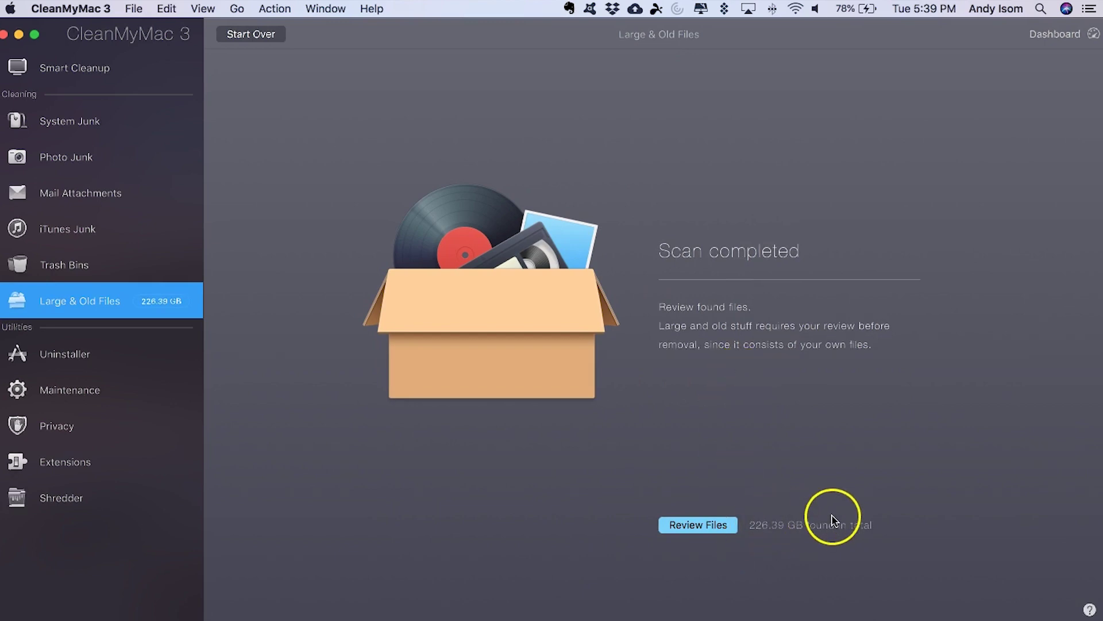
- Review the found files by size, with the 27.59 GB Factory Packs folder on top
click(705, 526)
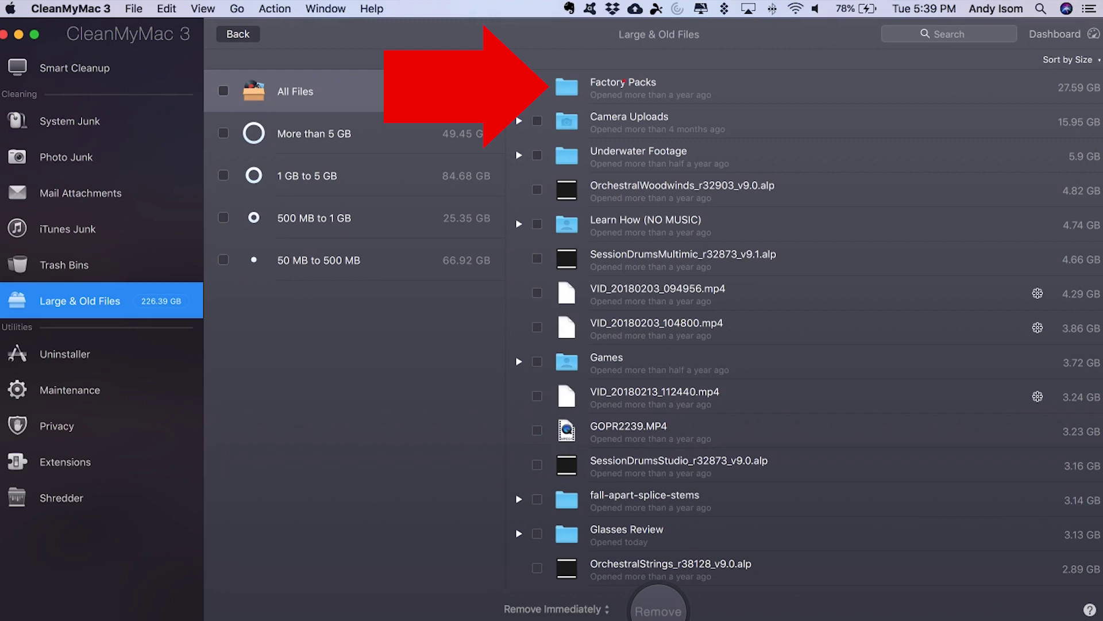
key(alt+p)
click(616, 85)
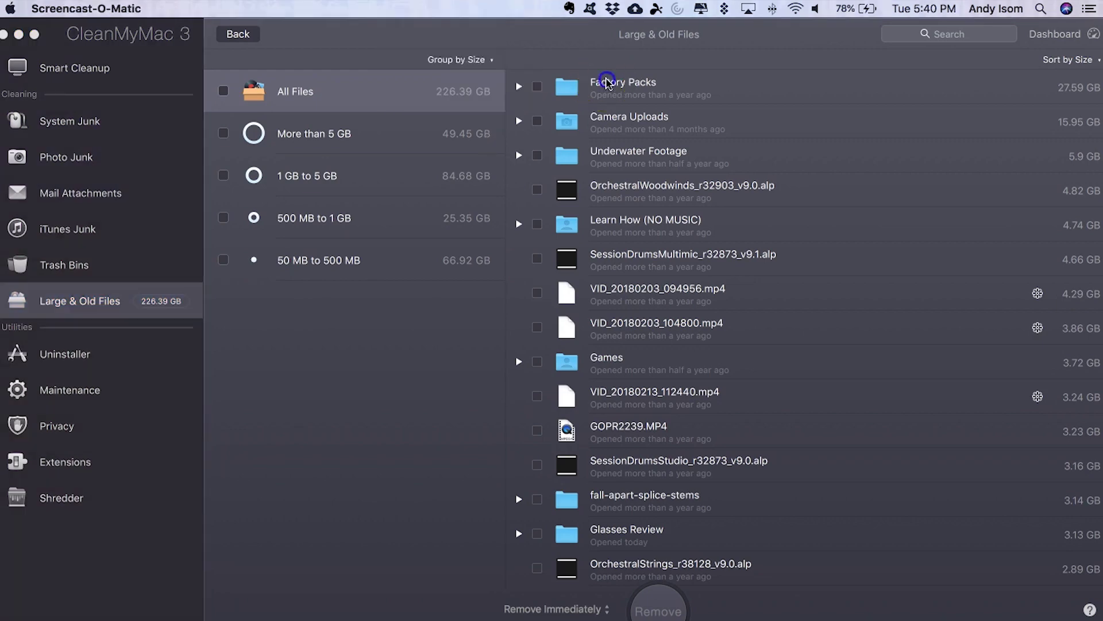
click(617, 85)
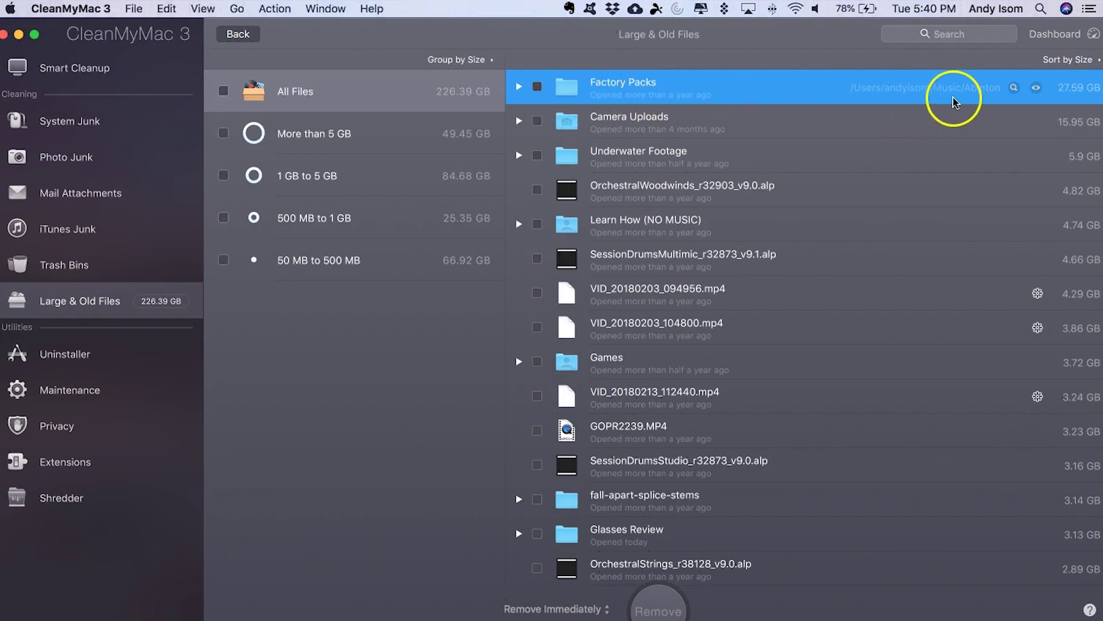
click(1014, 88)
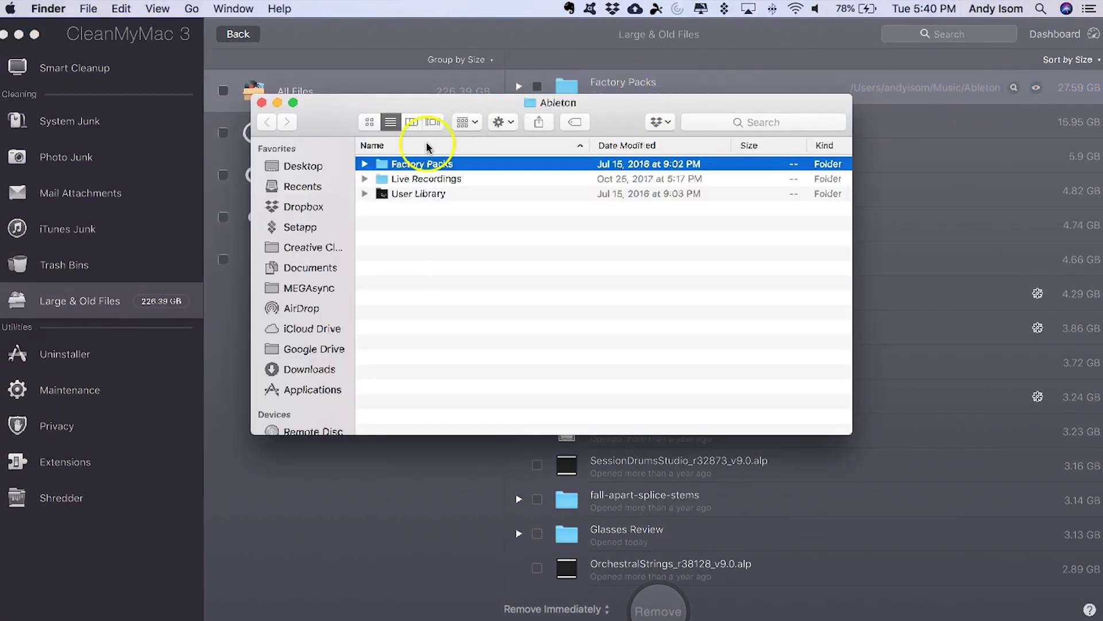
click(365, 164)
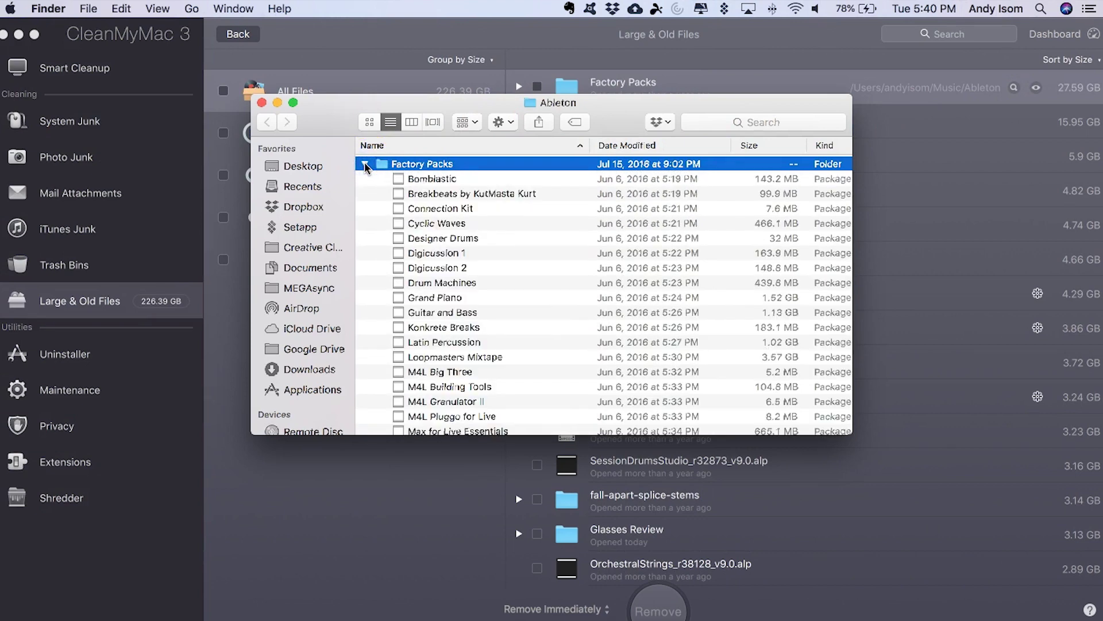
click(366, 165)
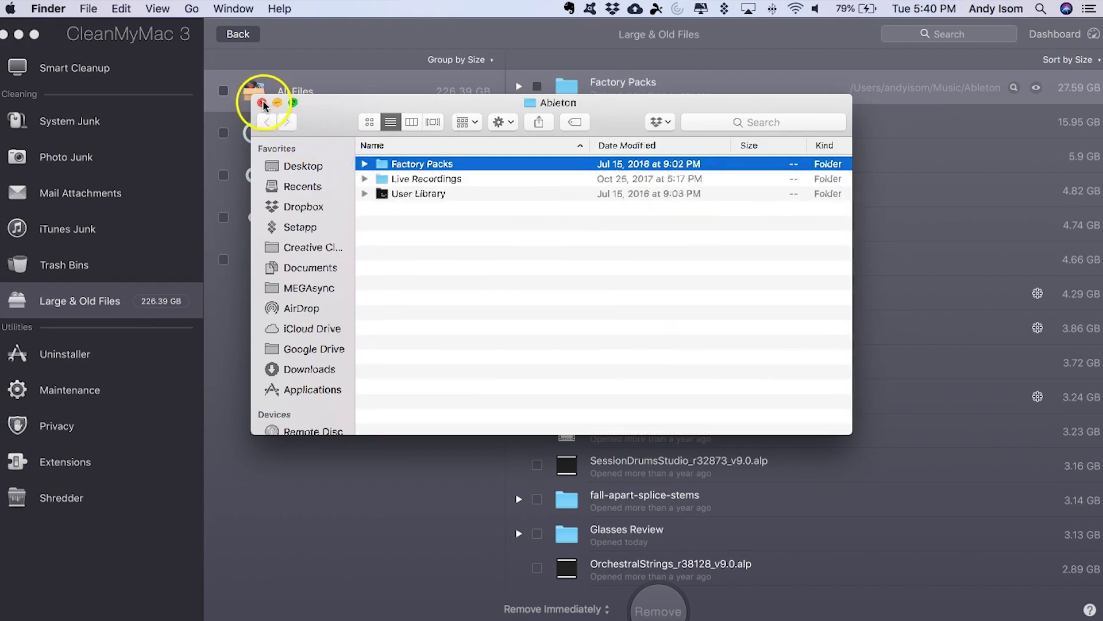
click(264, 102)
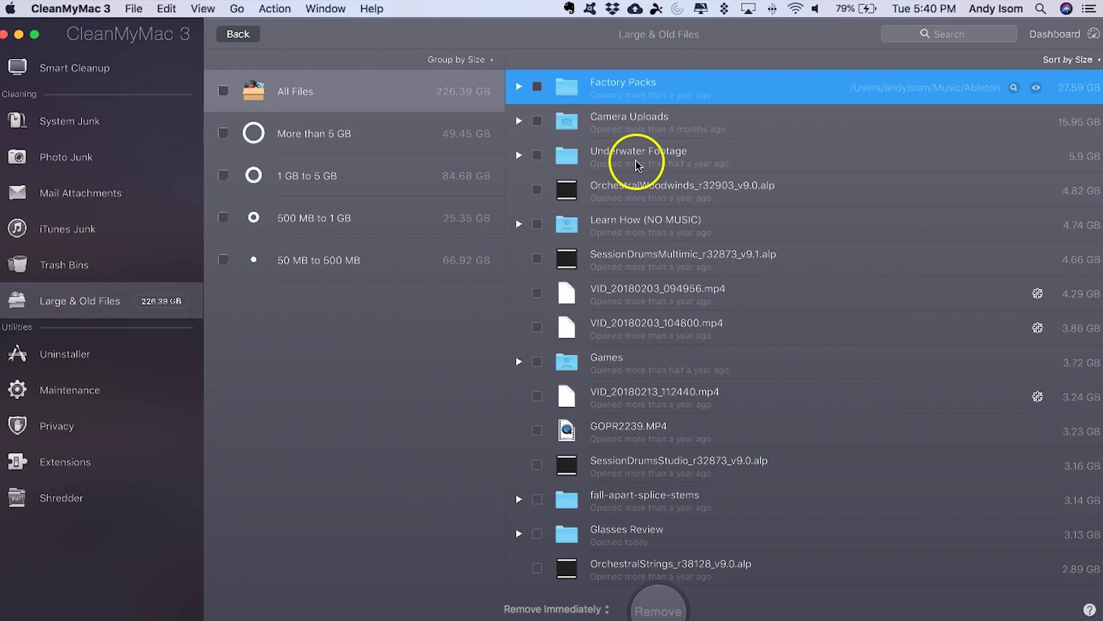
- Try marking two Camera Uploads videos, leave both unmarked, then filter to items over 5 GB
click(704, 121)
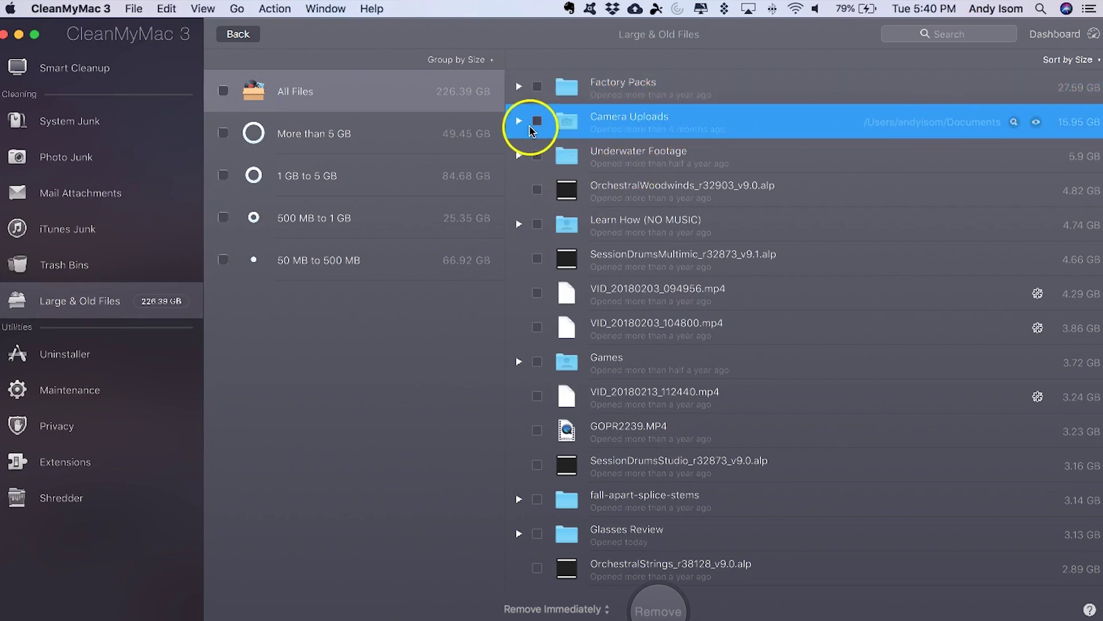
click(520, 122)
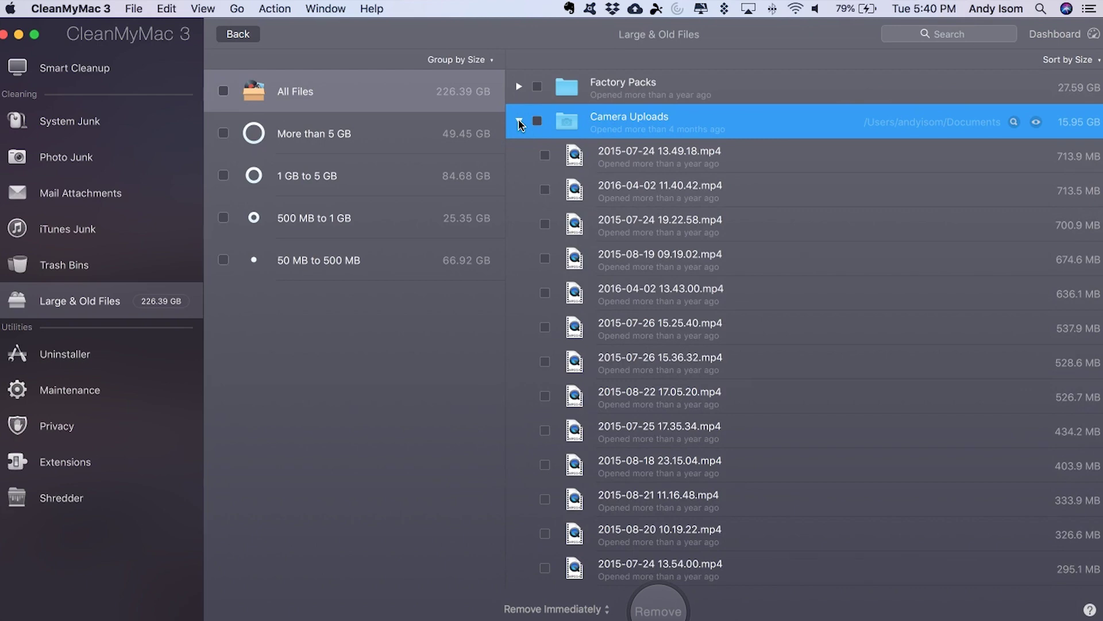
click(520, 121)
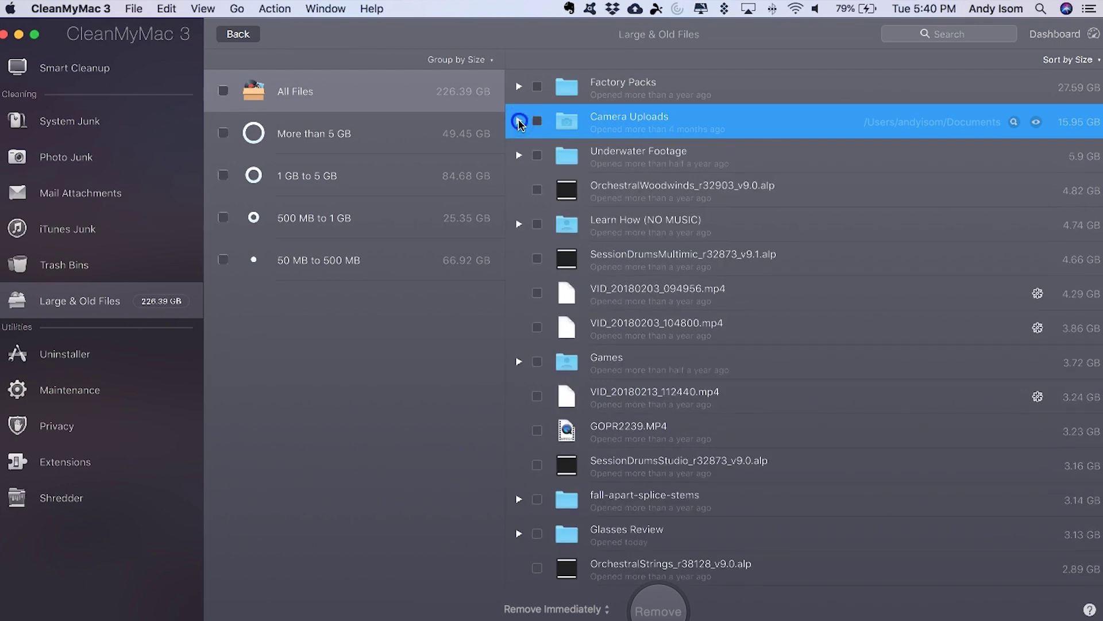
click(519, 122)
click(544, 156)
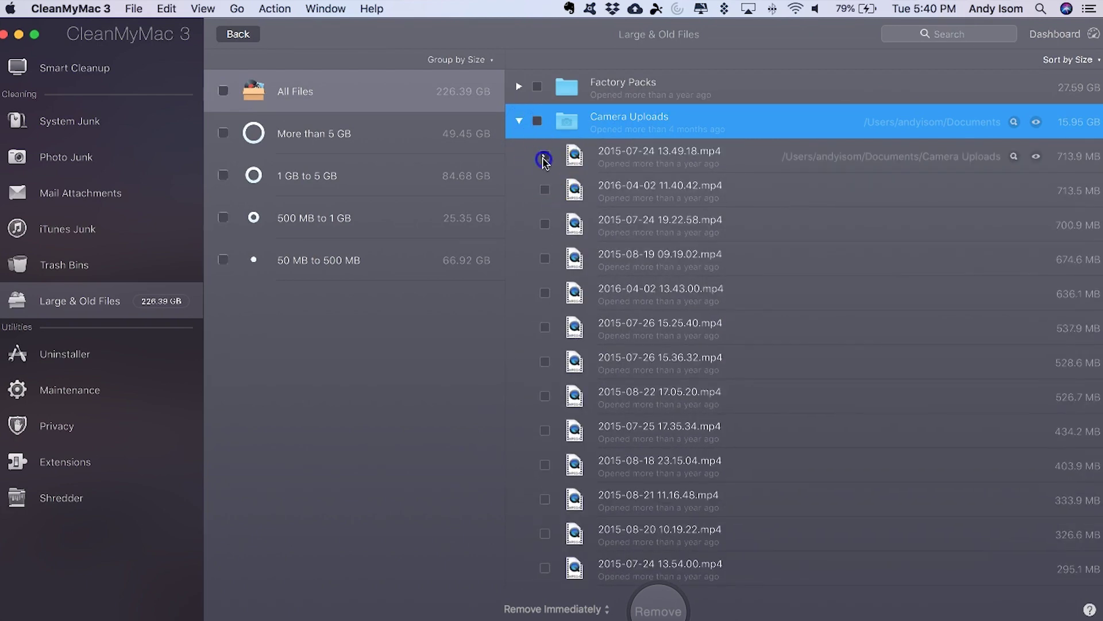
click(545, 190)
click(545, 154)
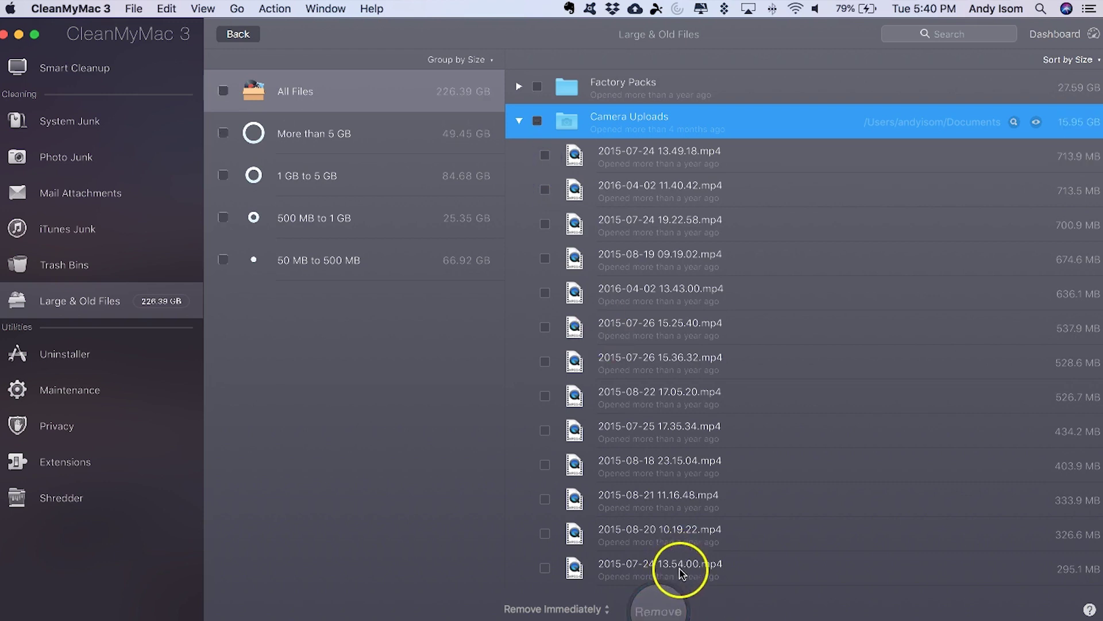
click(545, 189)
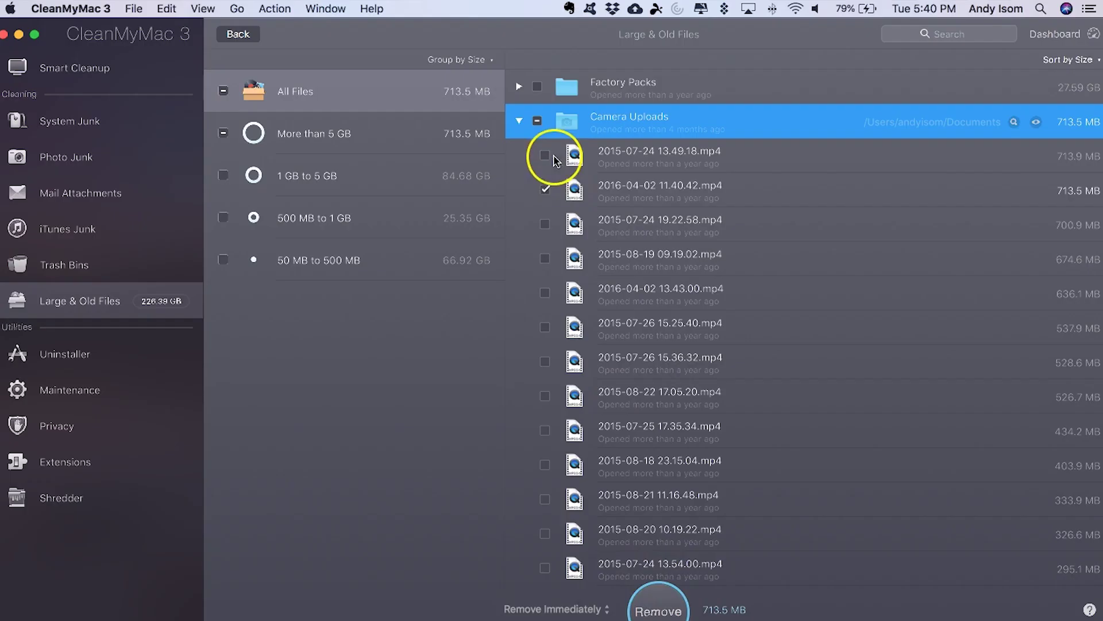
click(545, 189)
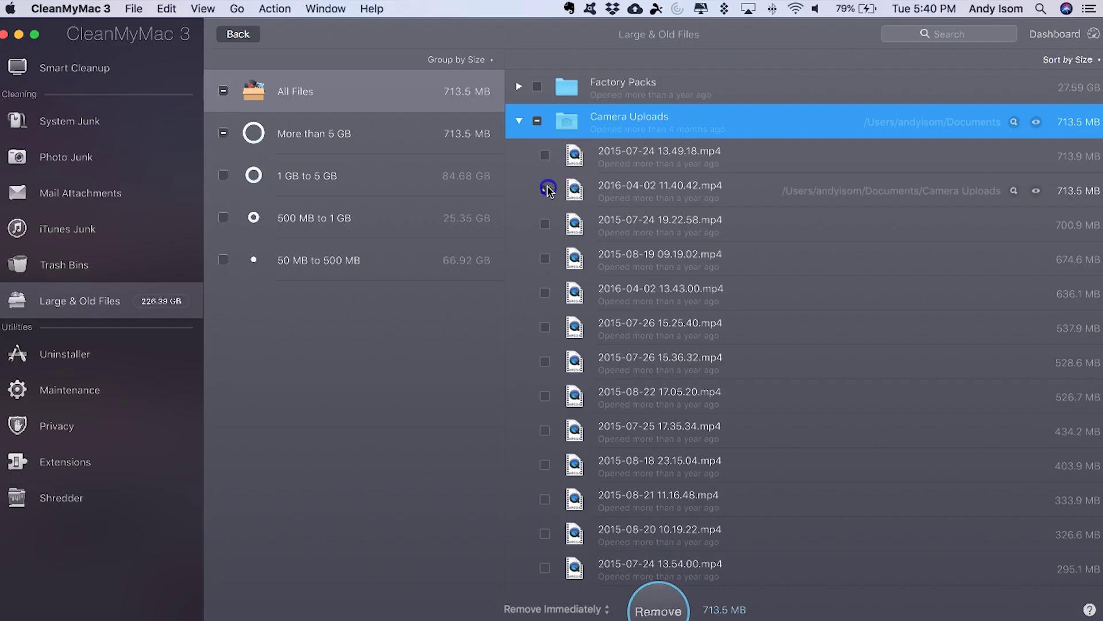
click(518, 122)
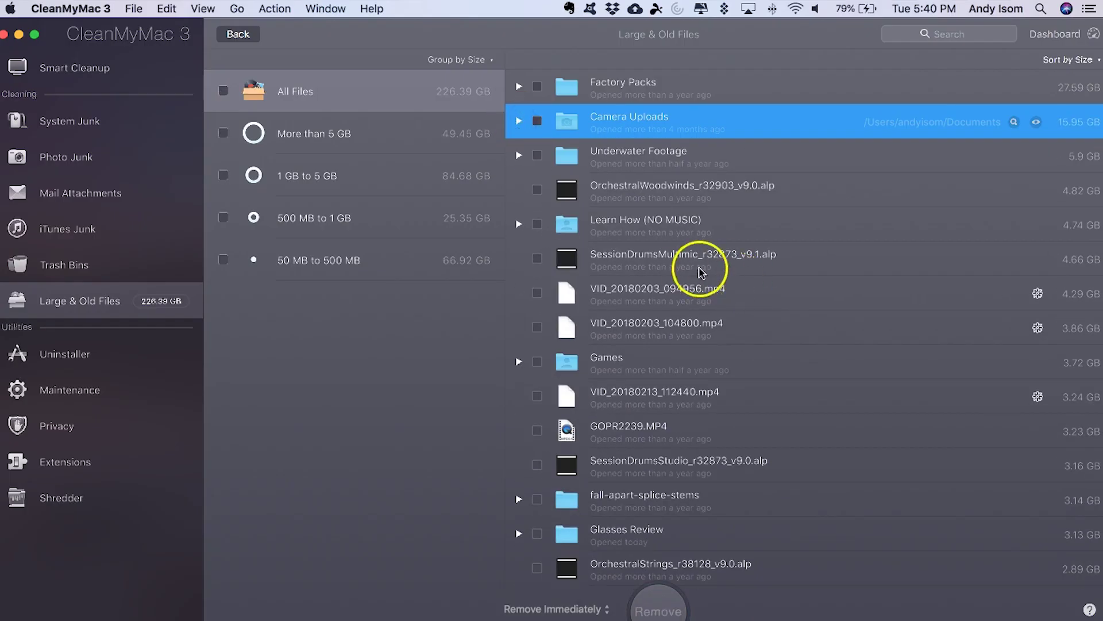
click(304, 137)
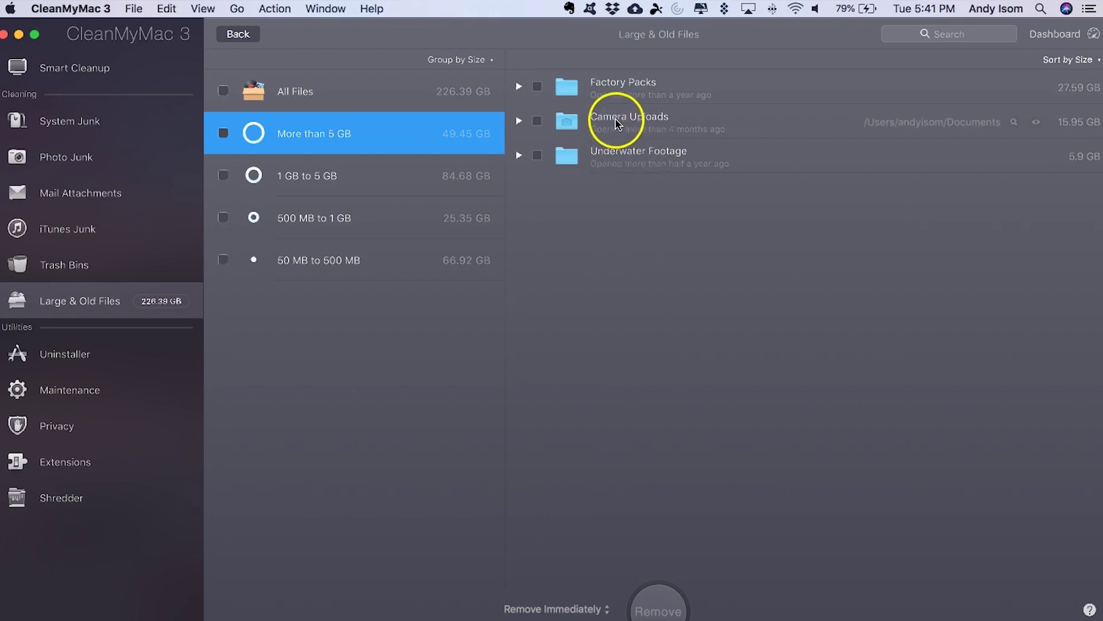
- Expand Camera Uploads and reveal 2015-07-24 13.49.18.mp4 (713.9 MB) in Finder
click(519, 120)
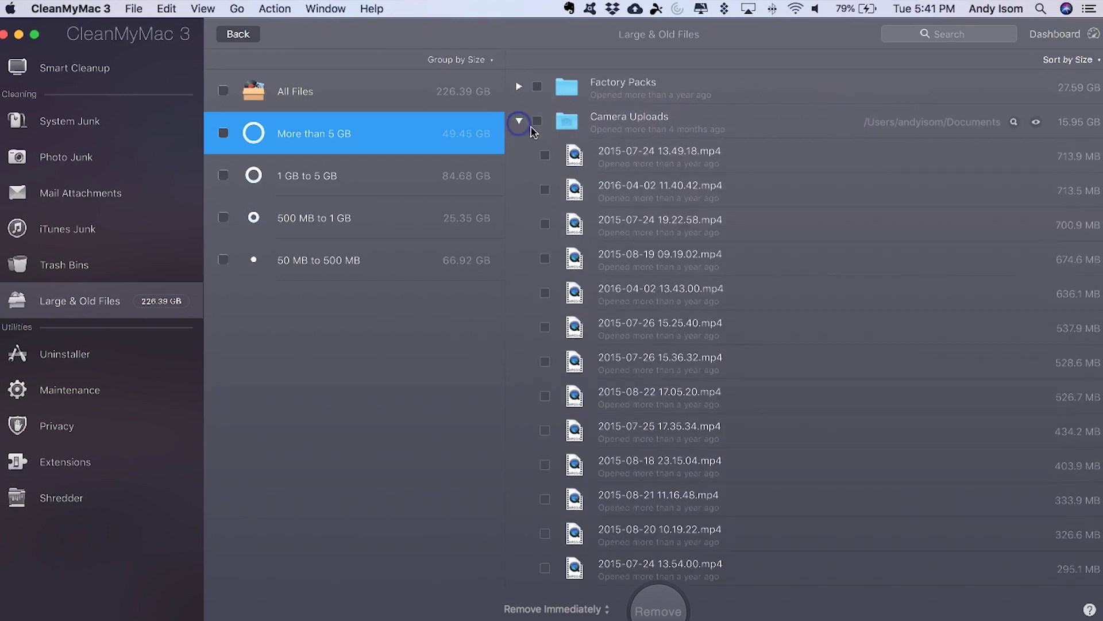
scroll(722, 352, down, 1)
scroll(722, 351, down, 15)
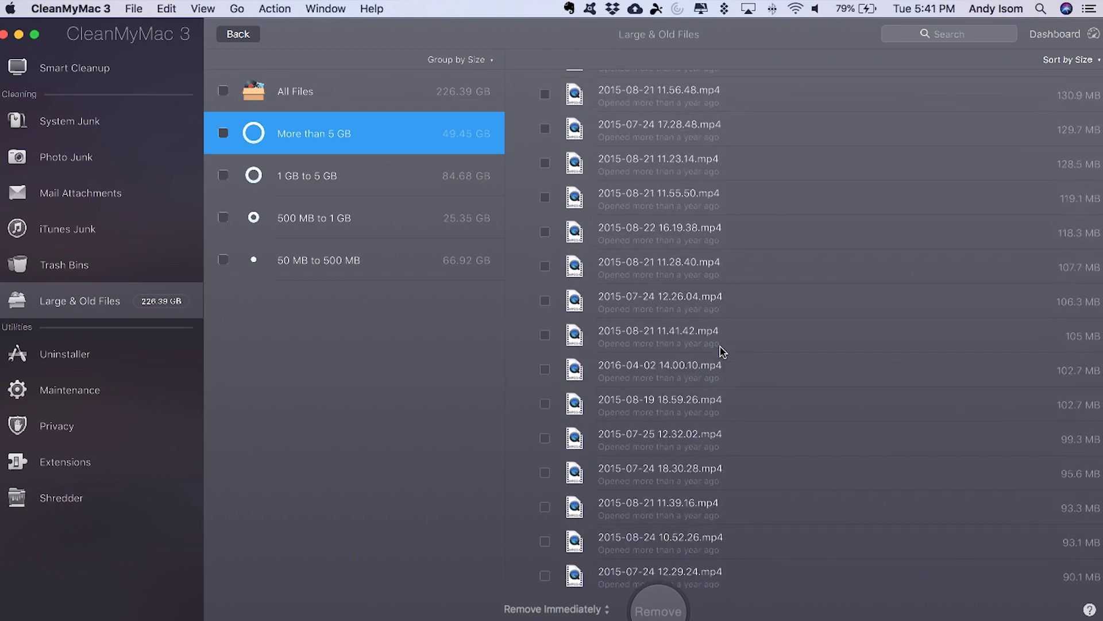
scroll(722, 352, up, 10)
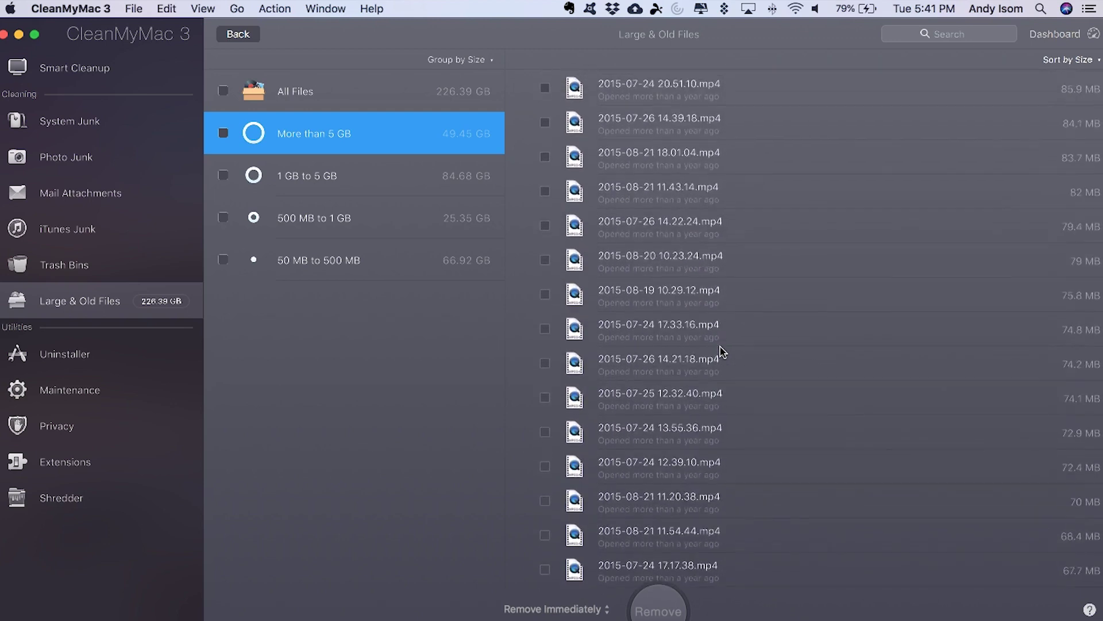
scroll(722, 352, up, 5)
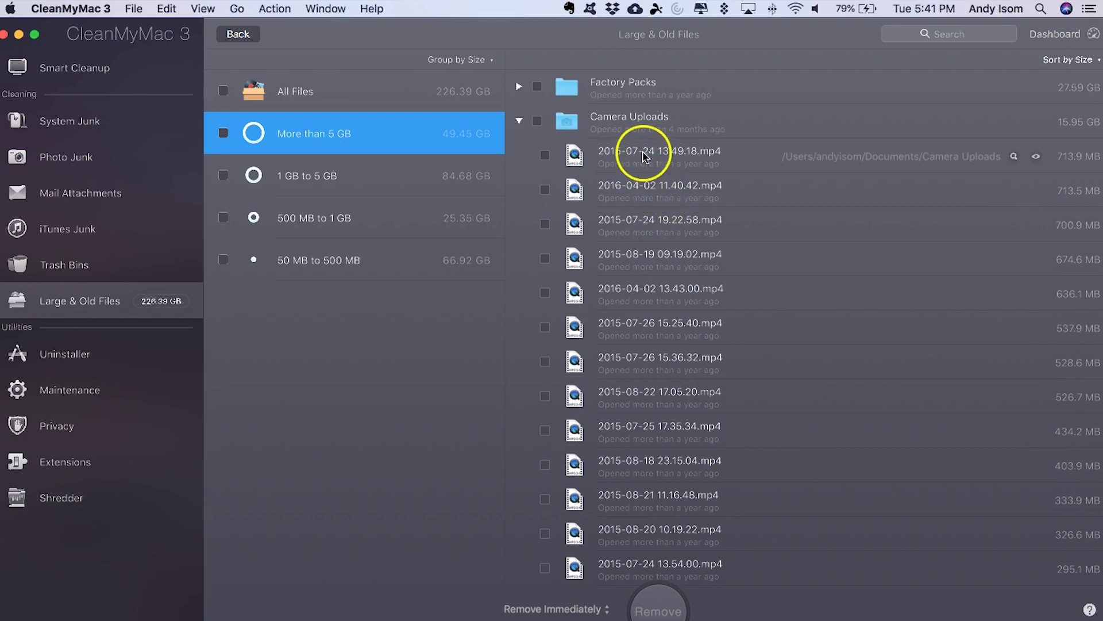
click(1013, 156)
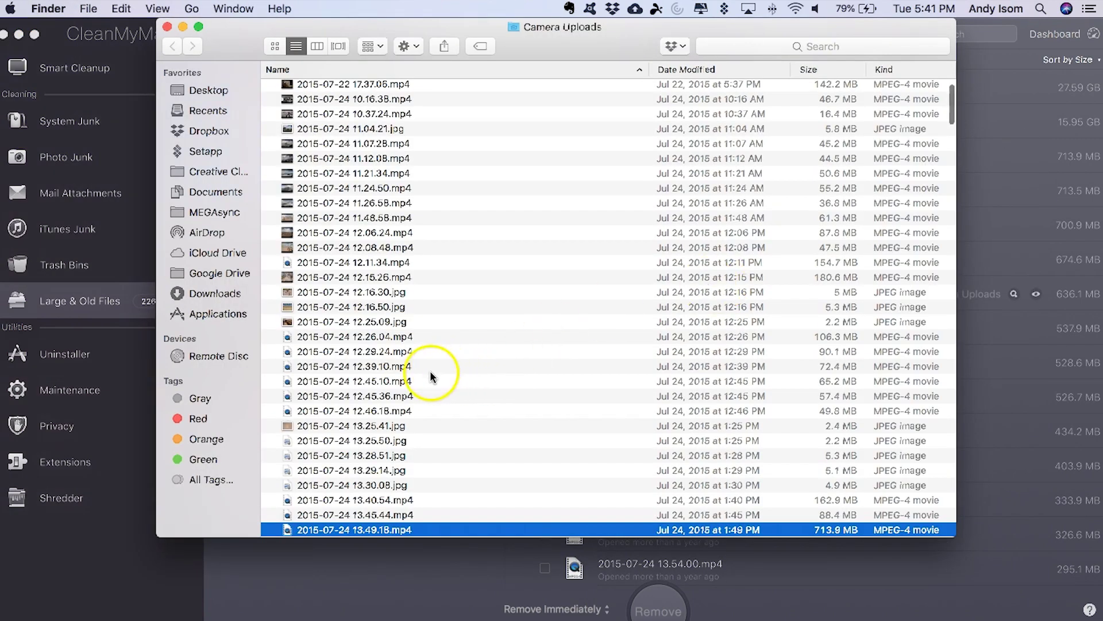
- Preview 2015-07-24 11.26.58.mp4 in QuickTime, then close the preview
scroll(419, 382, up, 3)
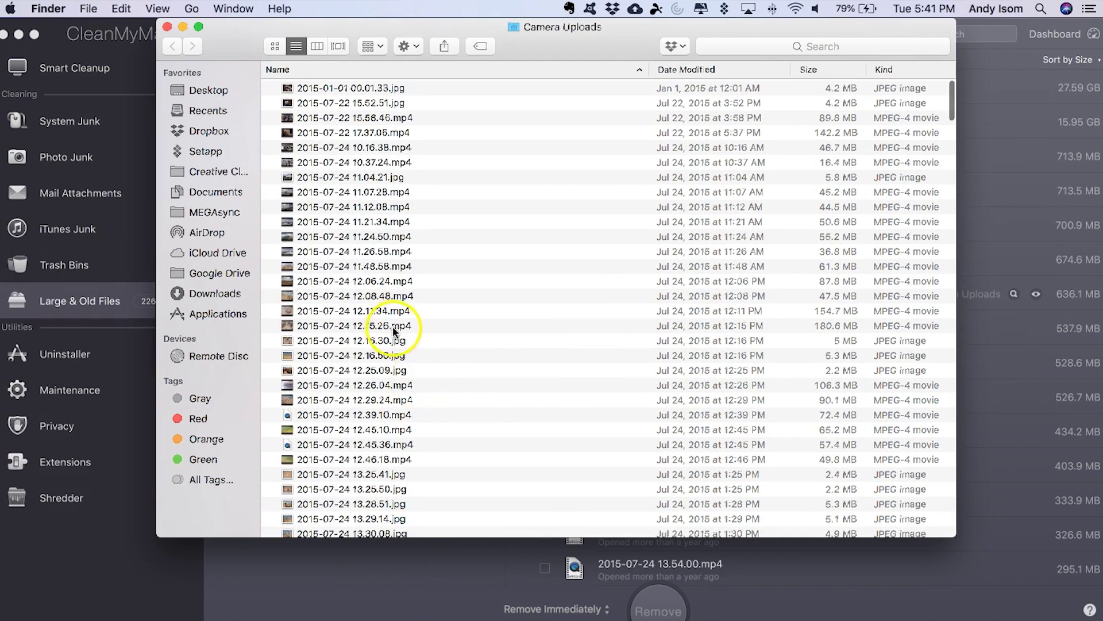
double_click(338, 251)
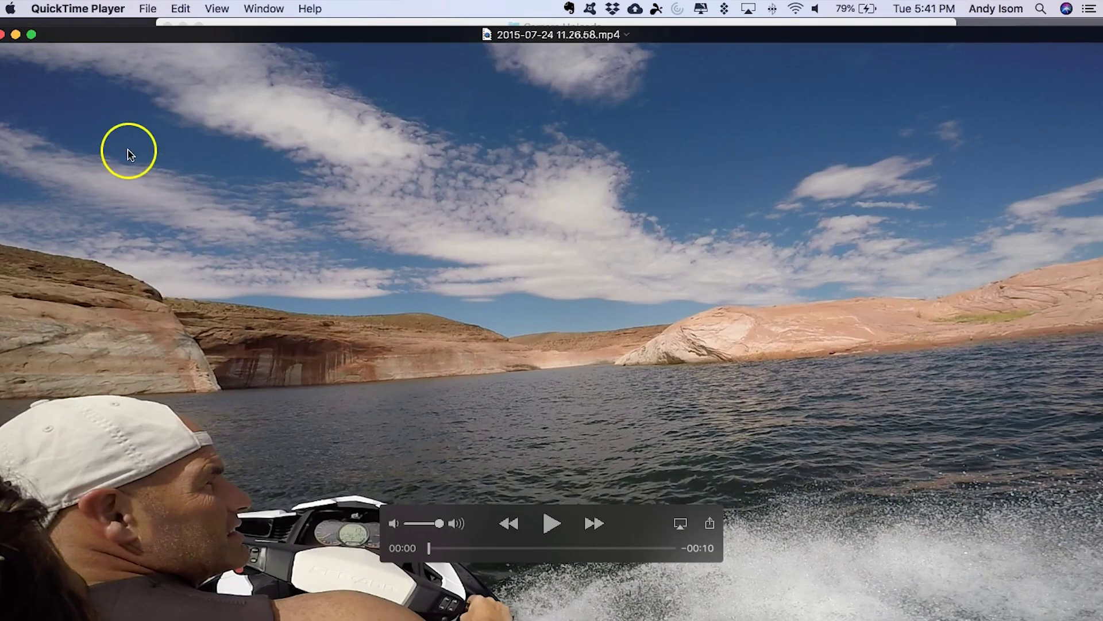
click(5, 35)
- Close the Camera Uploads Finder window, collapse the folder, and tick it for removal
click(447, 36)
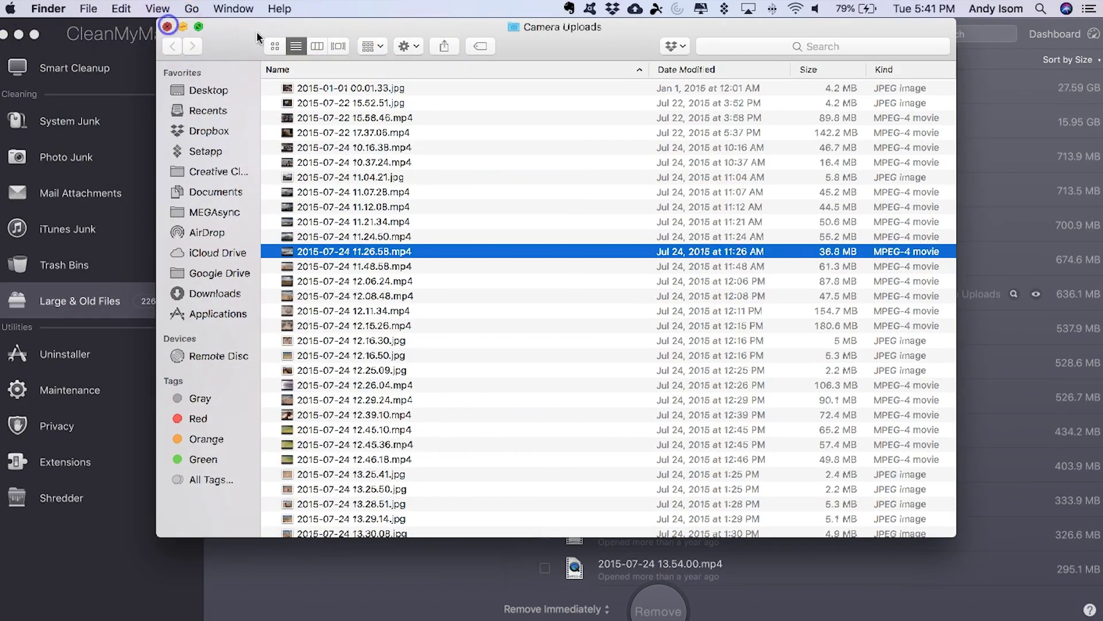
click(166, 26)
click(520, 121)
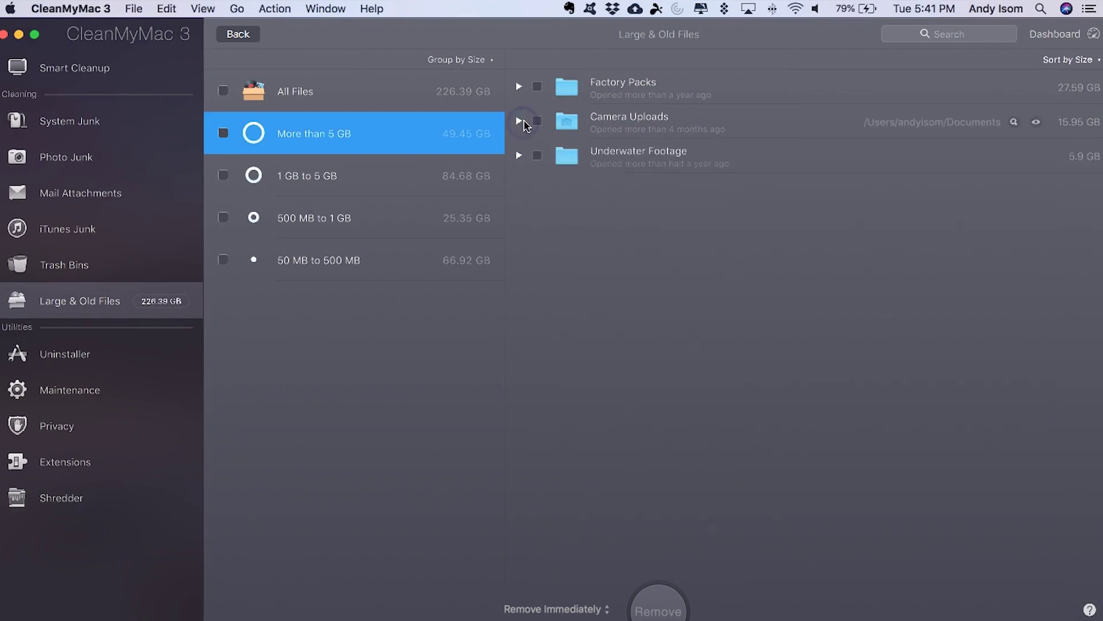
click(536, 121)
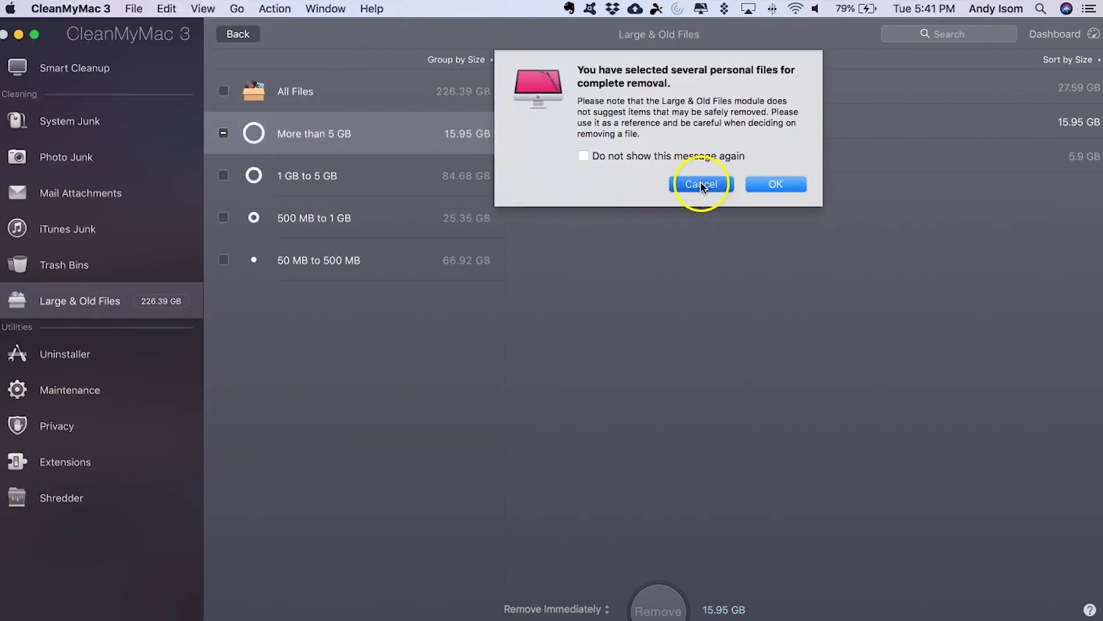
- Cancel removing Camera Uploads, then reveal the 3.23 GB GOPR2239.MP4 from the 1 GB to 5 GB group in Finder
click(701, 183)
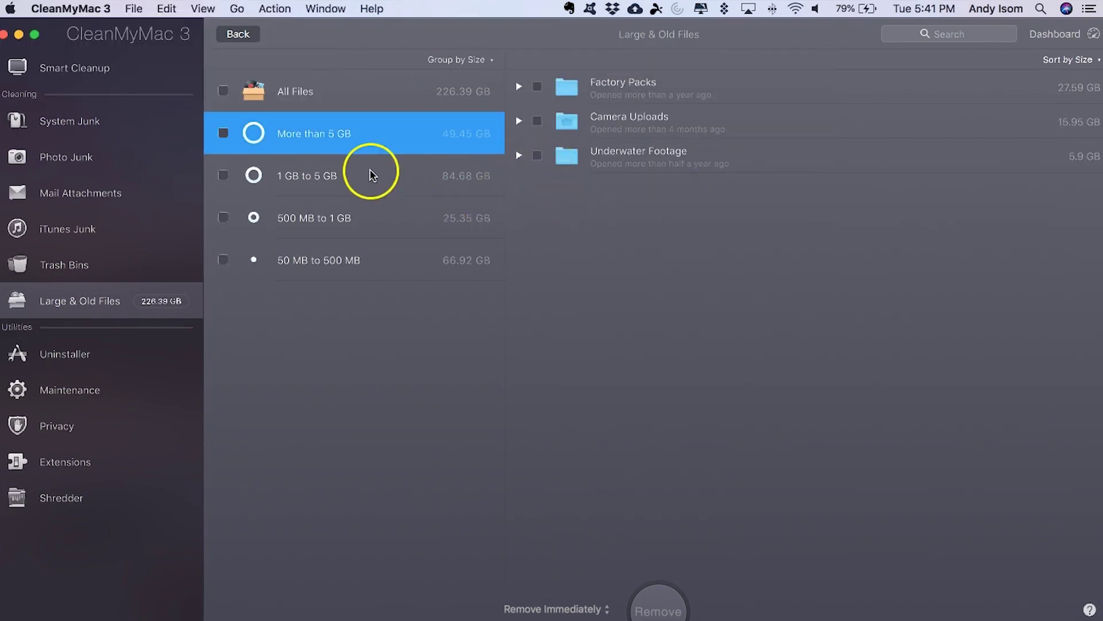
click(399, 178)
scroll(707, 377, down, 2)
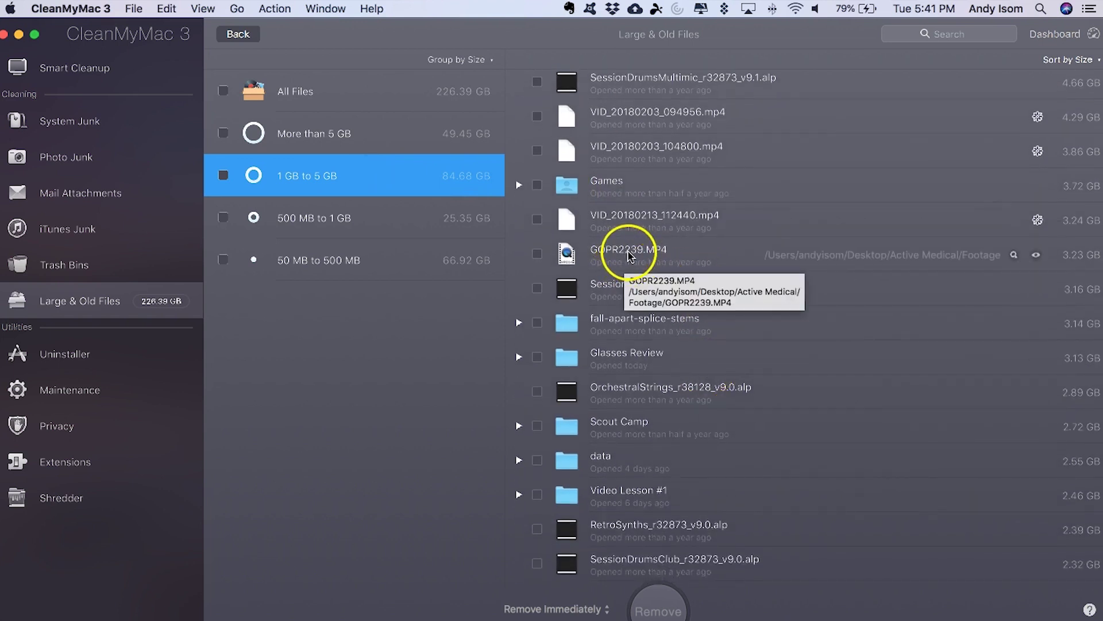
click(616, 253)
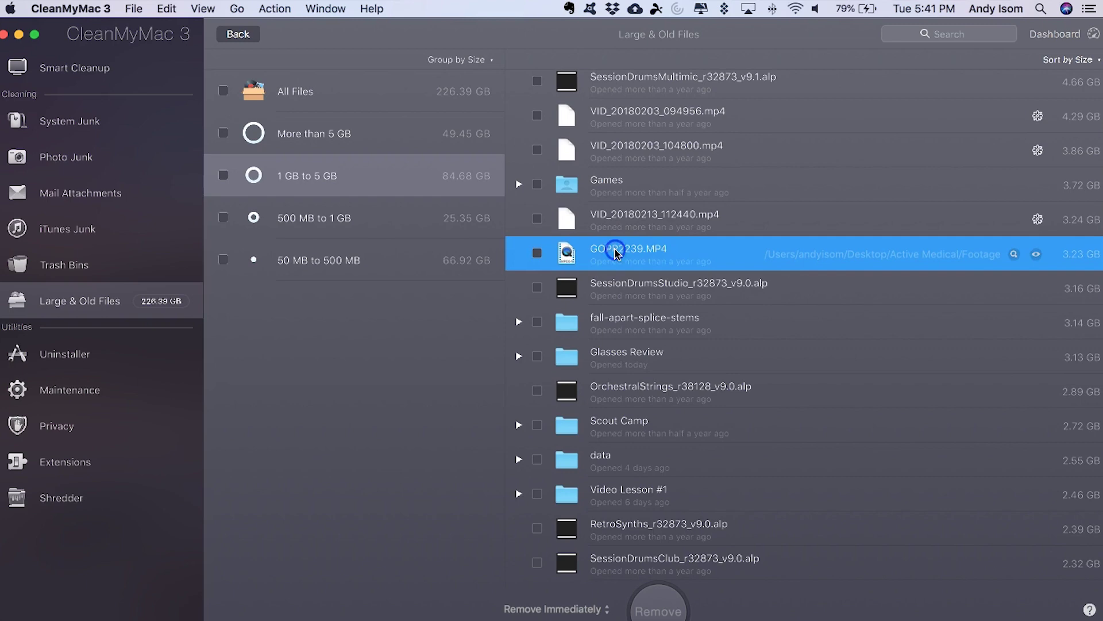
click(1015, 254)
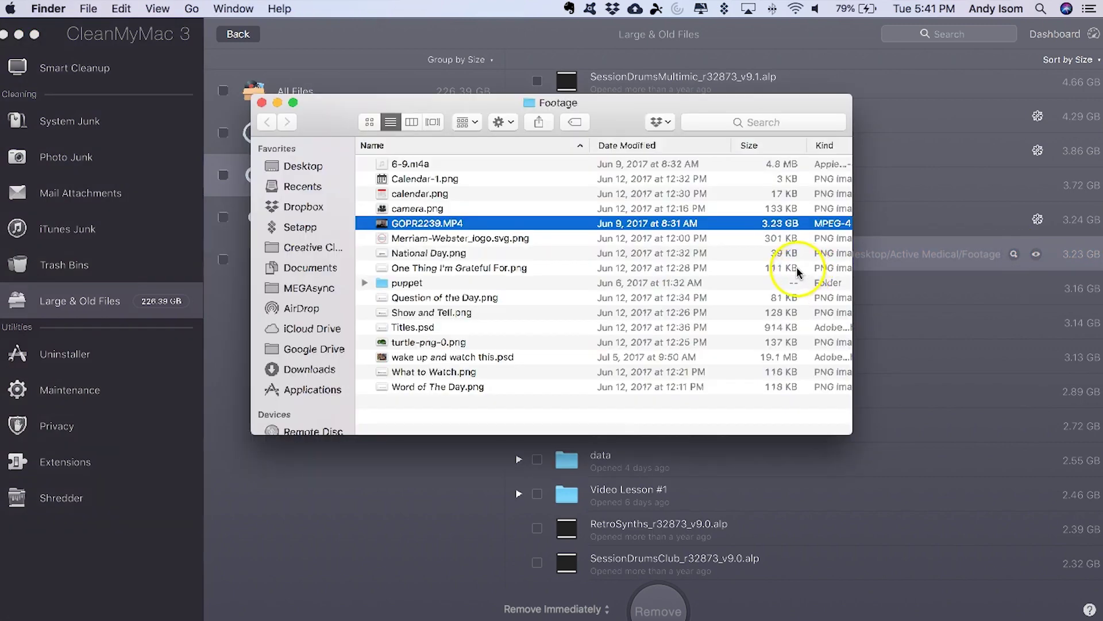
- Preview GOPR2239.MP4, close the Footage window, and mark the 3.23 GB video for removal
double_click(447, 224)
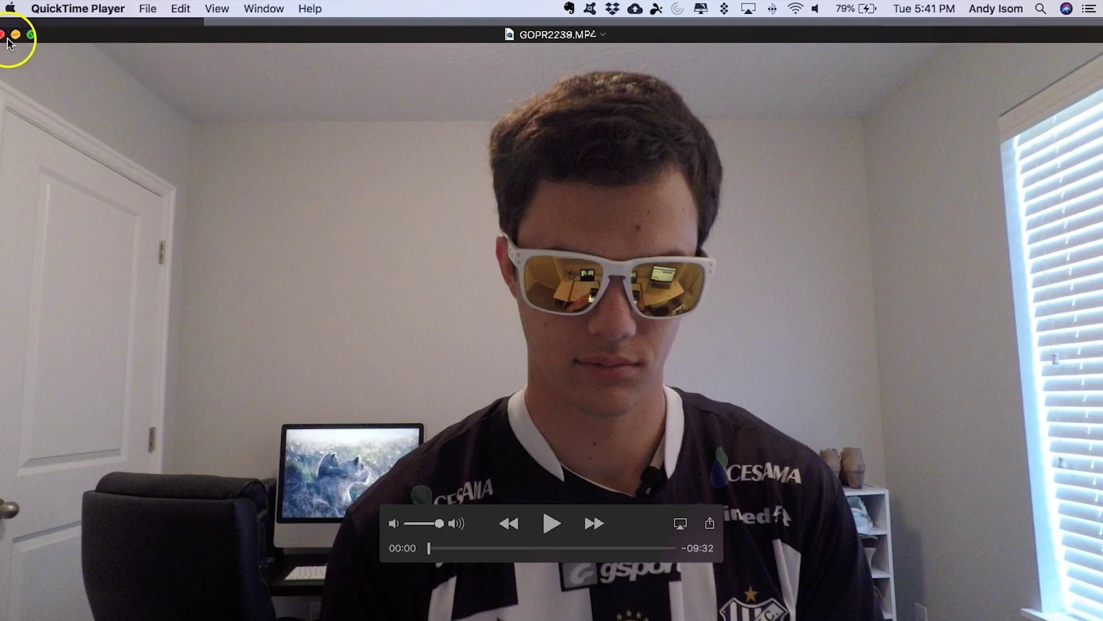
click(4, 36)
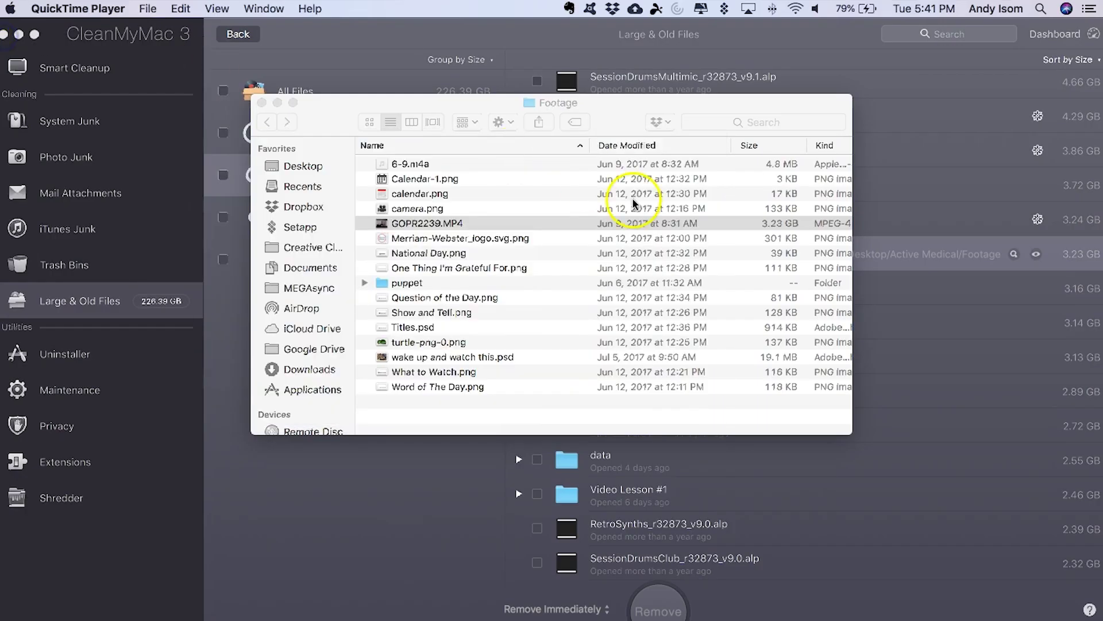
click(328, 134)
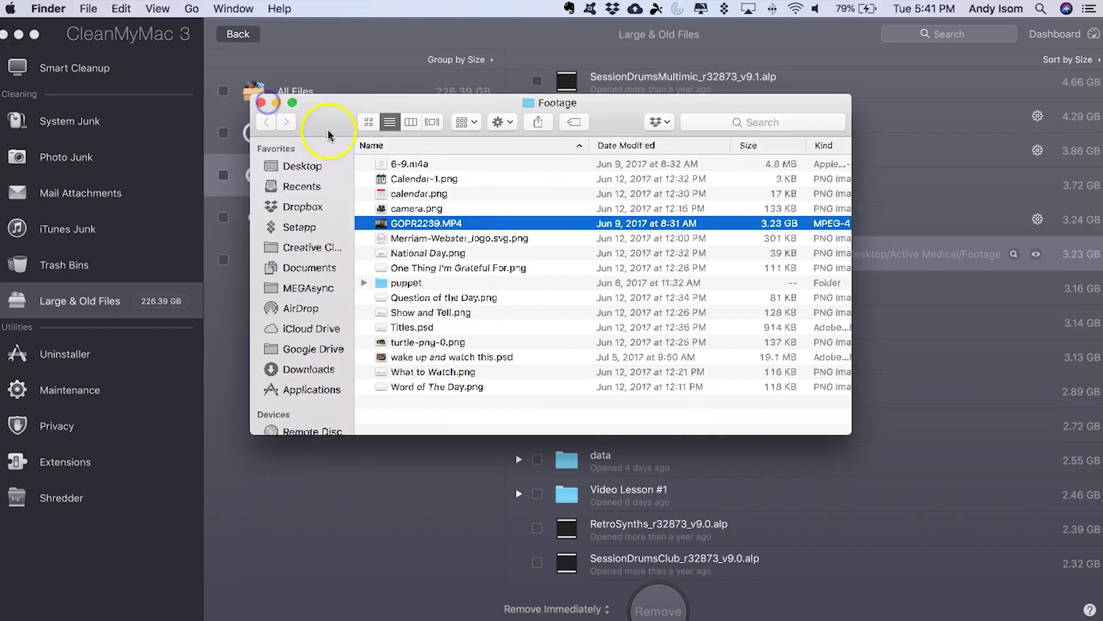
click(261, 102)
click(536, 254)
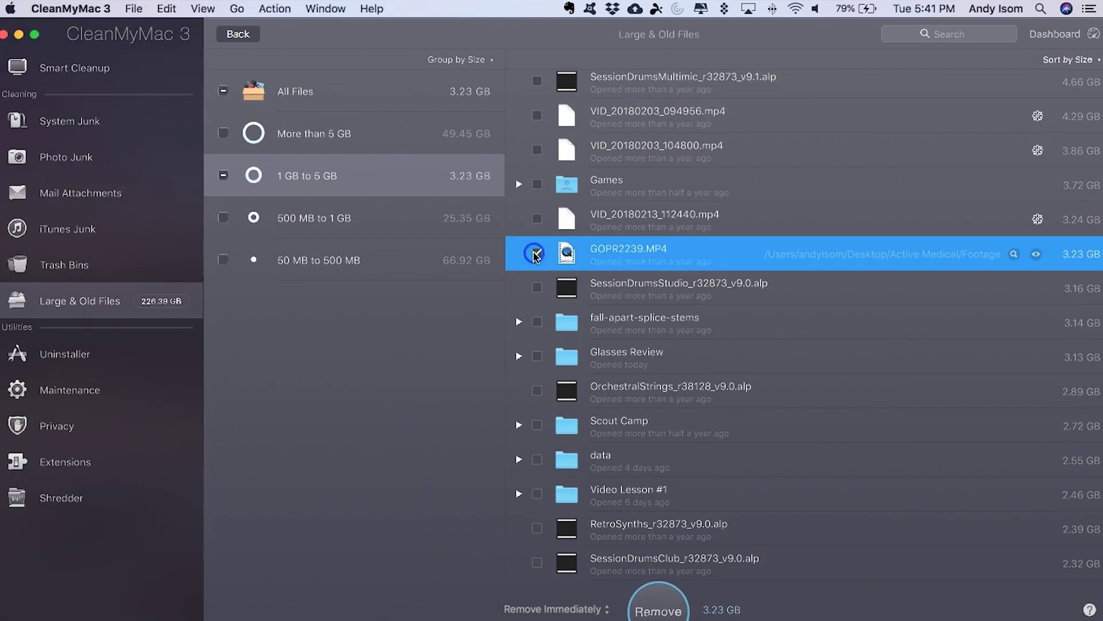
- Remove GOPR2239.MP4 and confirm the permanent deletion of 3.23 GB
click(659, 603)
click(783, 152)
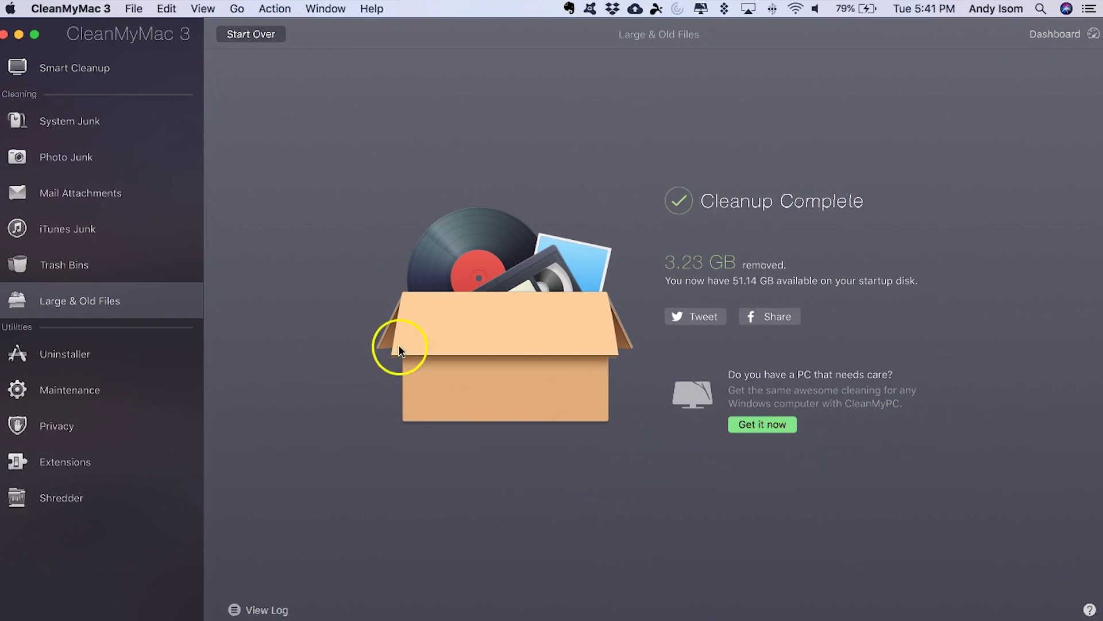
click(112, 298)
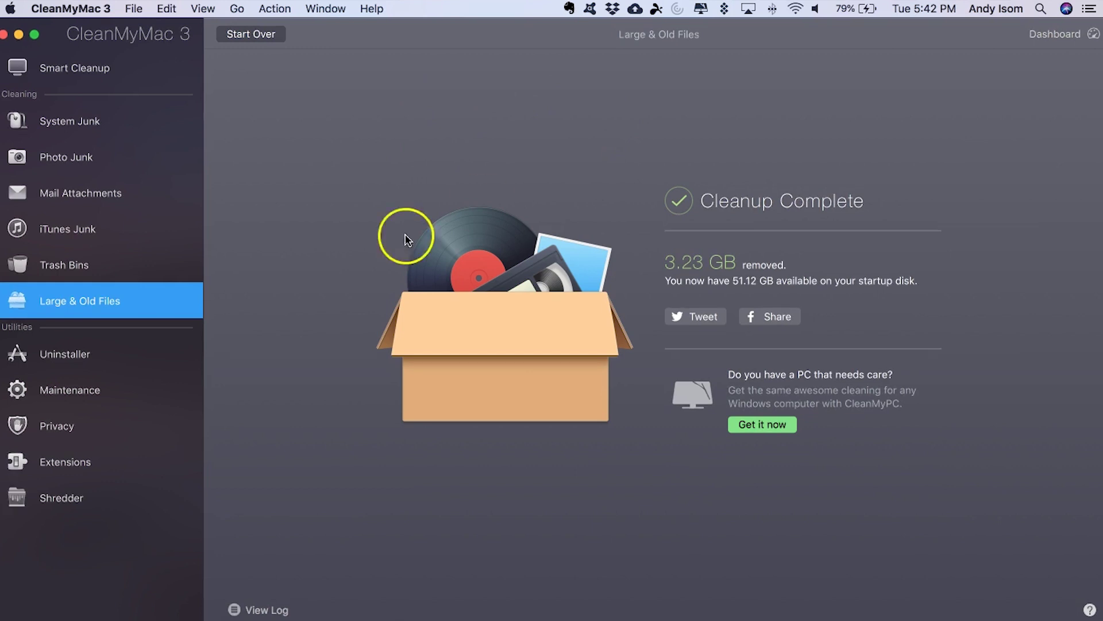
click(424, 40)
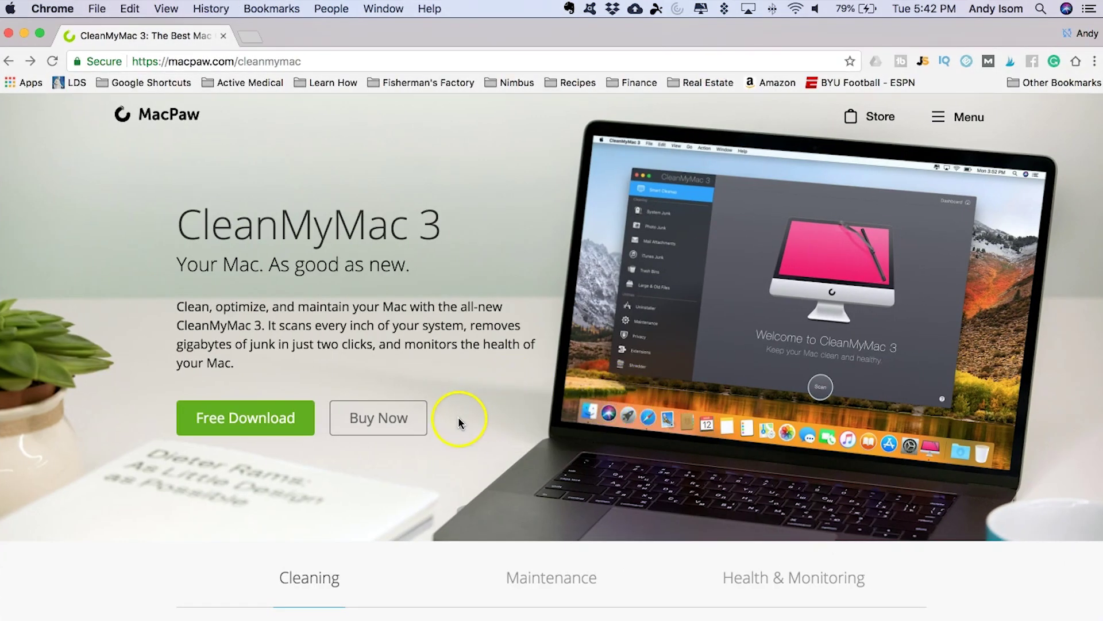
- Review the CleanMyMac 3 license prices past the Honey coupon popup, then minimize Chrome back to CleanMyMac
click(379, 417)
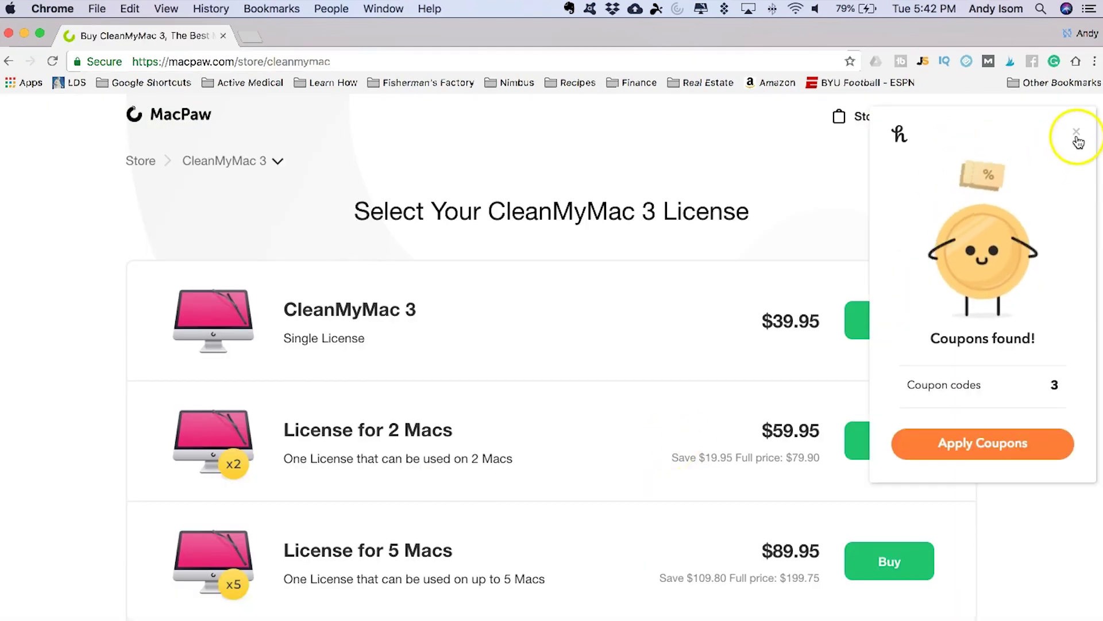
click(1077, 133)
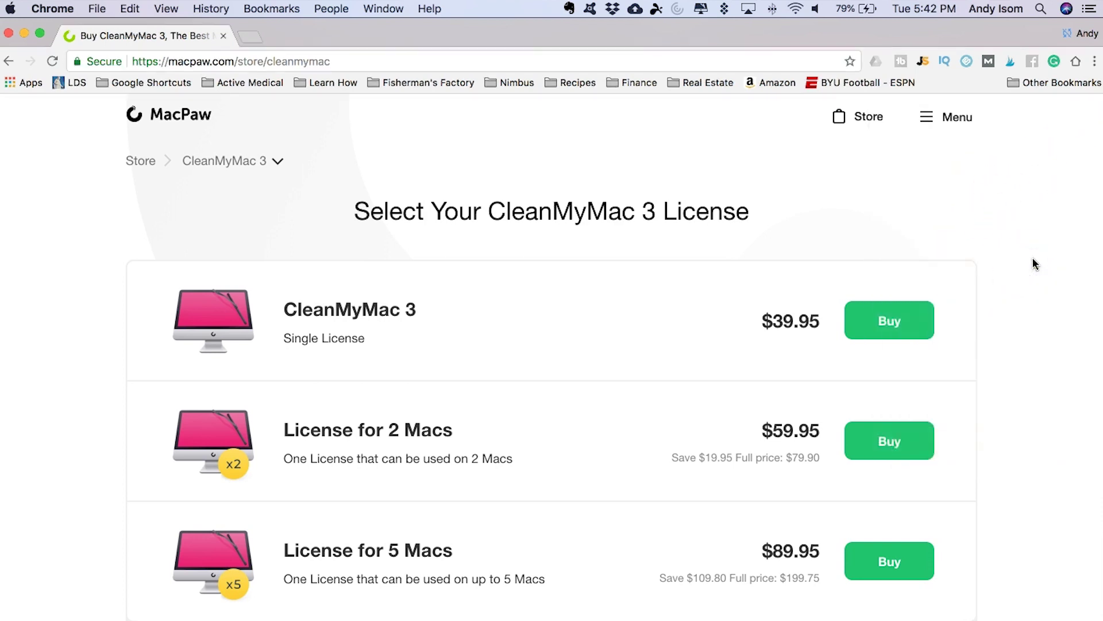
click(23, 35)
click(364, 33)
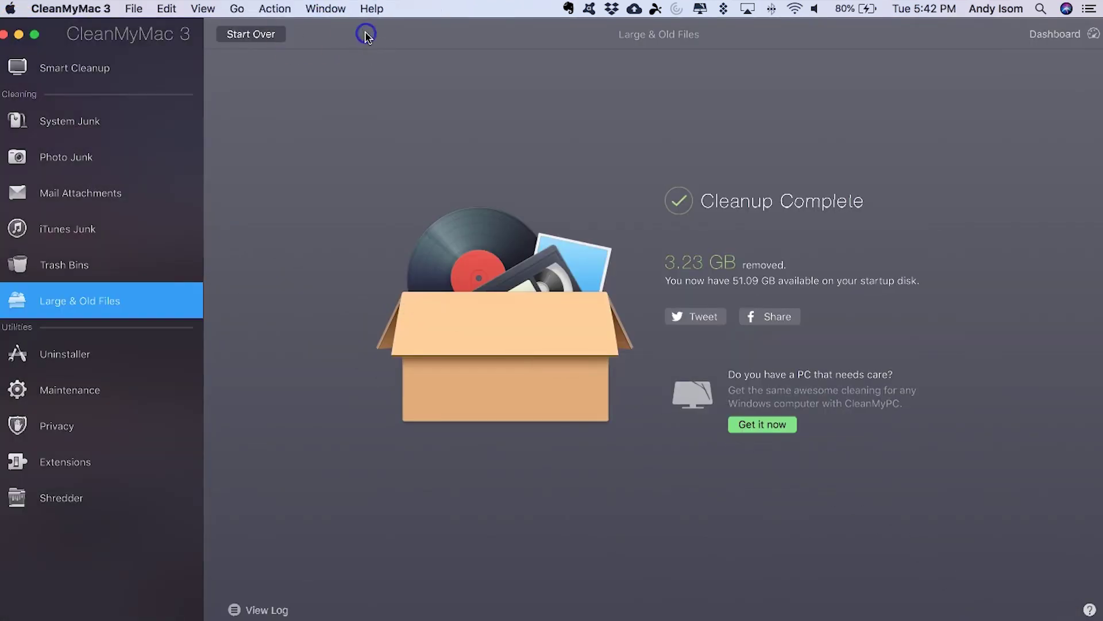